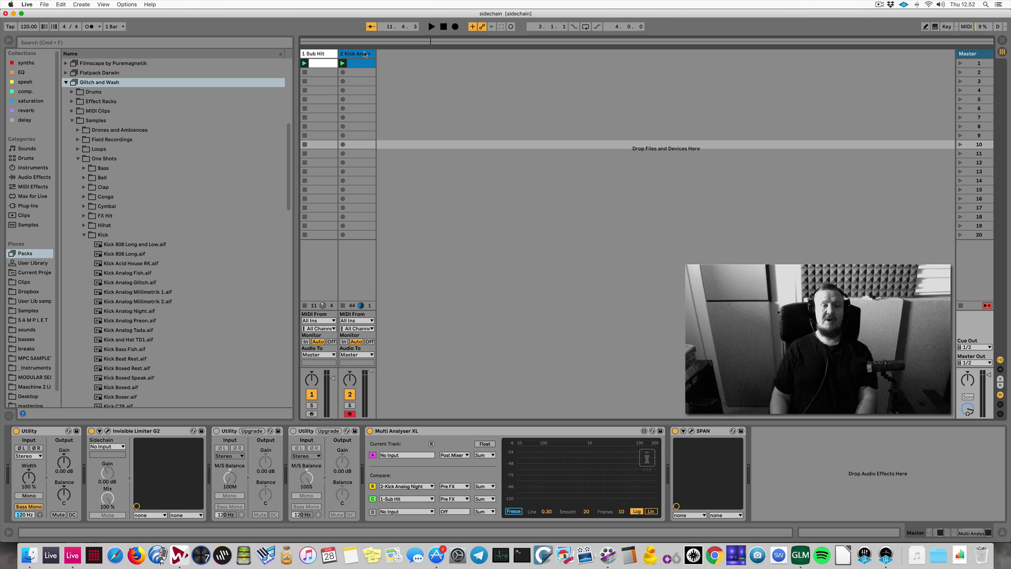
Step: Solo and play the Kick, then Sub Hit, comparing their spectra on the master Multi Analyser XL
left_click(365, 54)
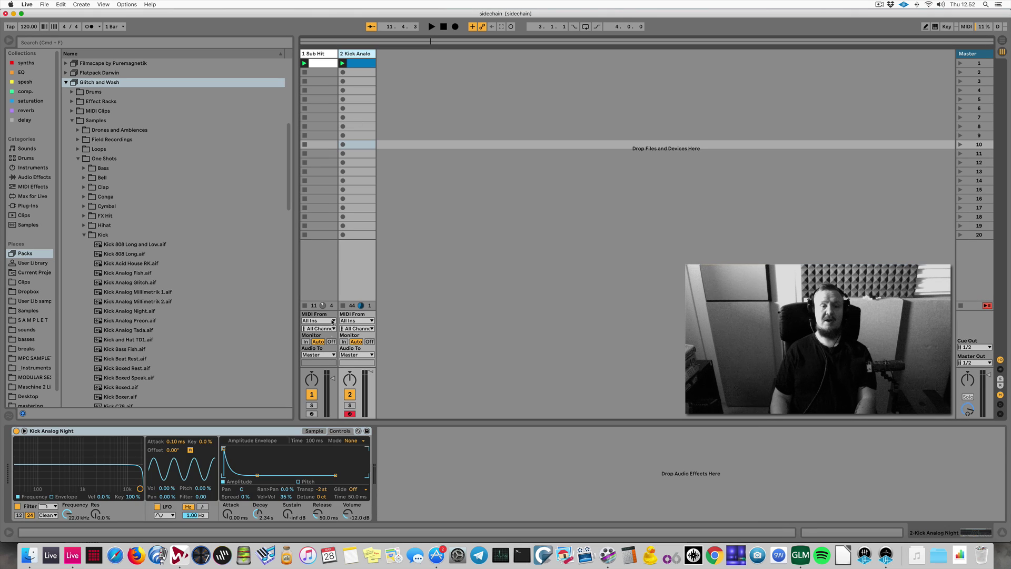
left_click(349, 405)
key("space")
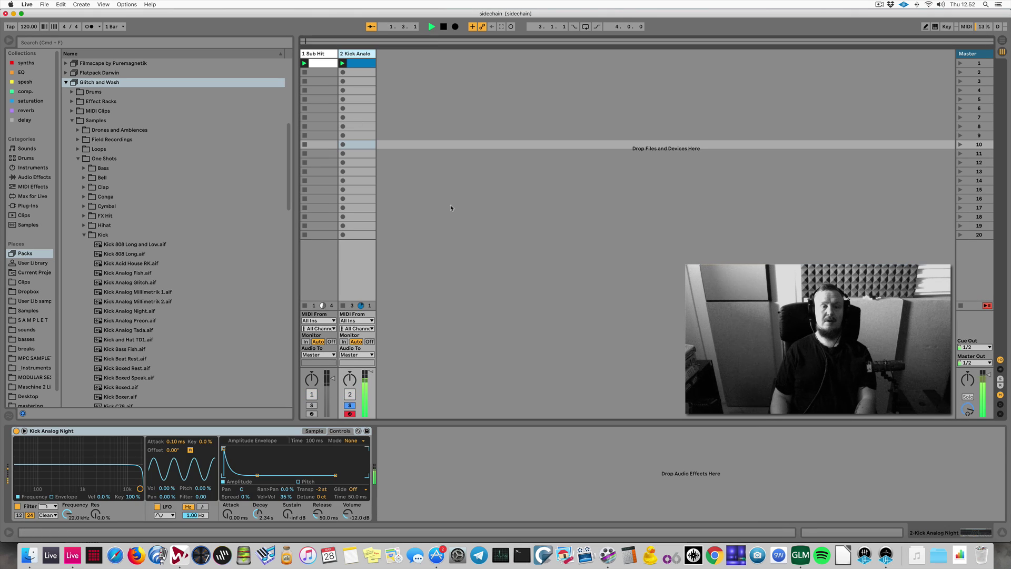
left_click(323, 54)
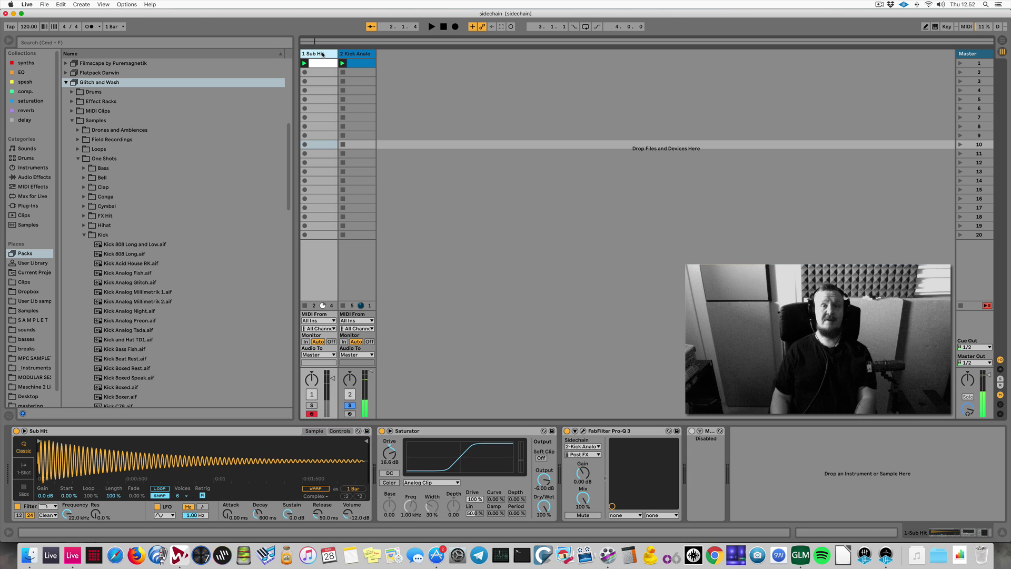
key("space")
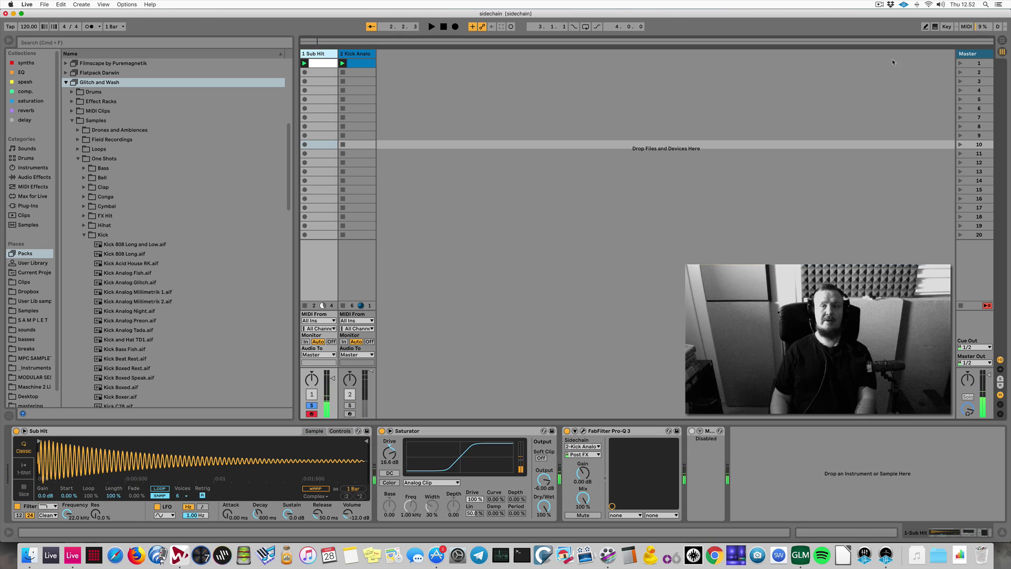
left_click(968, 55)
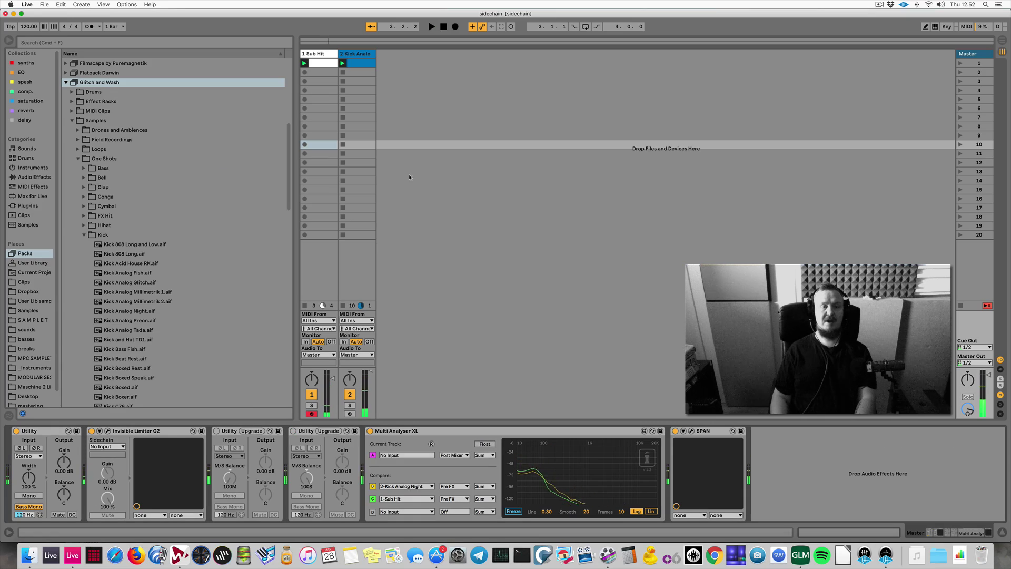
Step: Delete Pro-Q 3 and the dynamic EQ from Sub Hit, keeping Simpler and Saturator, and replay
key("Left")
key("Left")
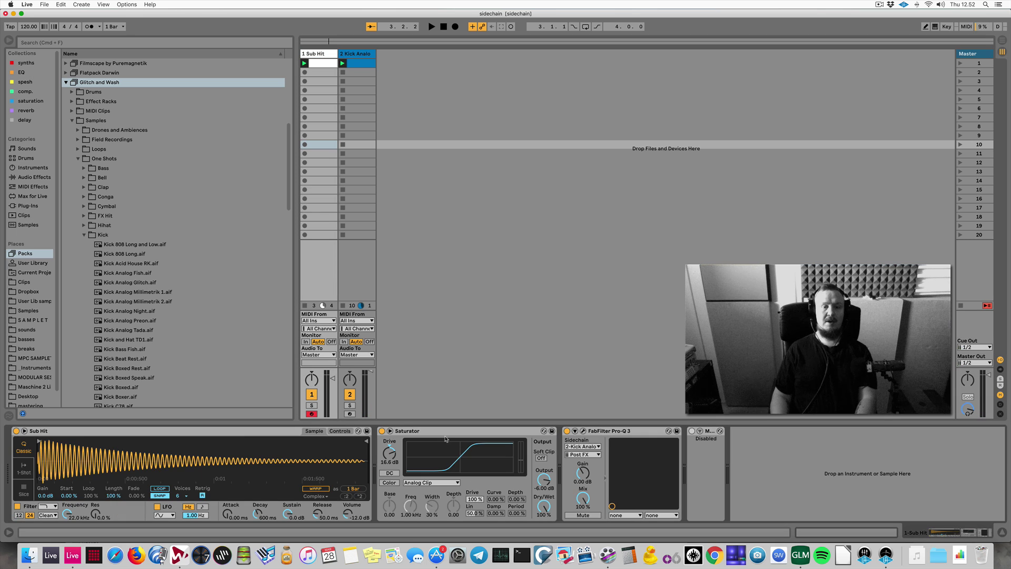
left_click(626, 433)
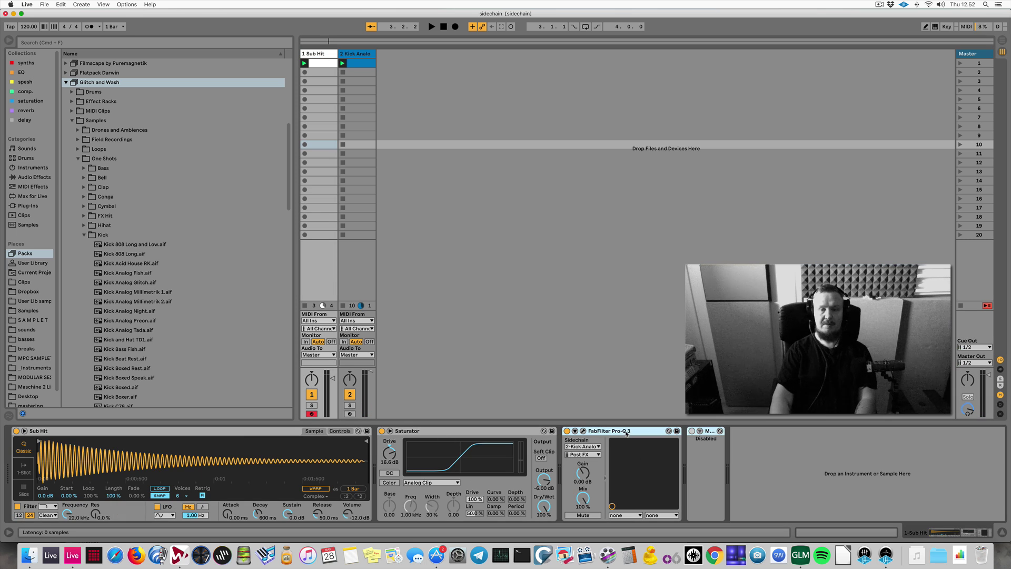
key("Delete")
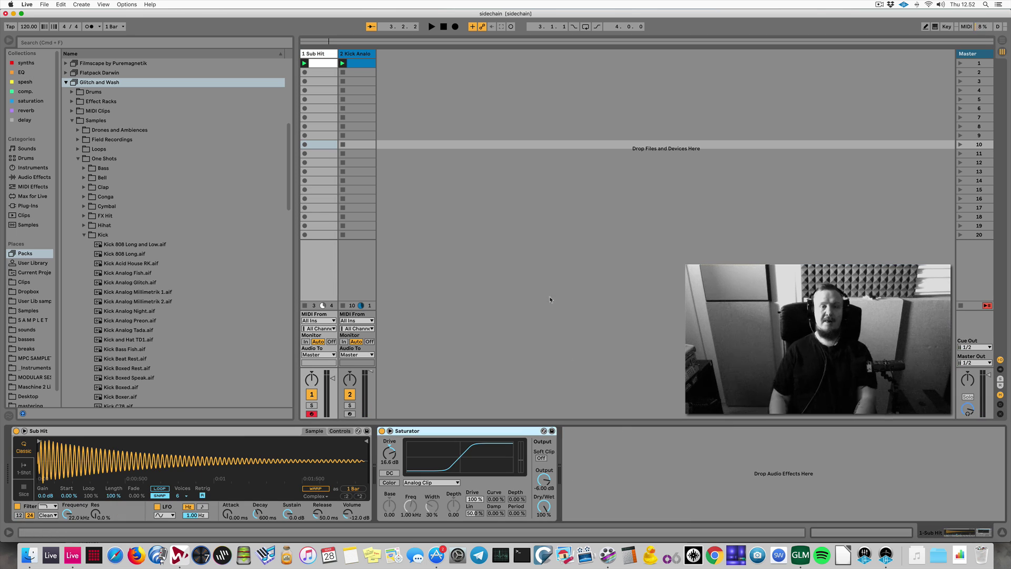
left_click(355, 55)
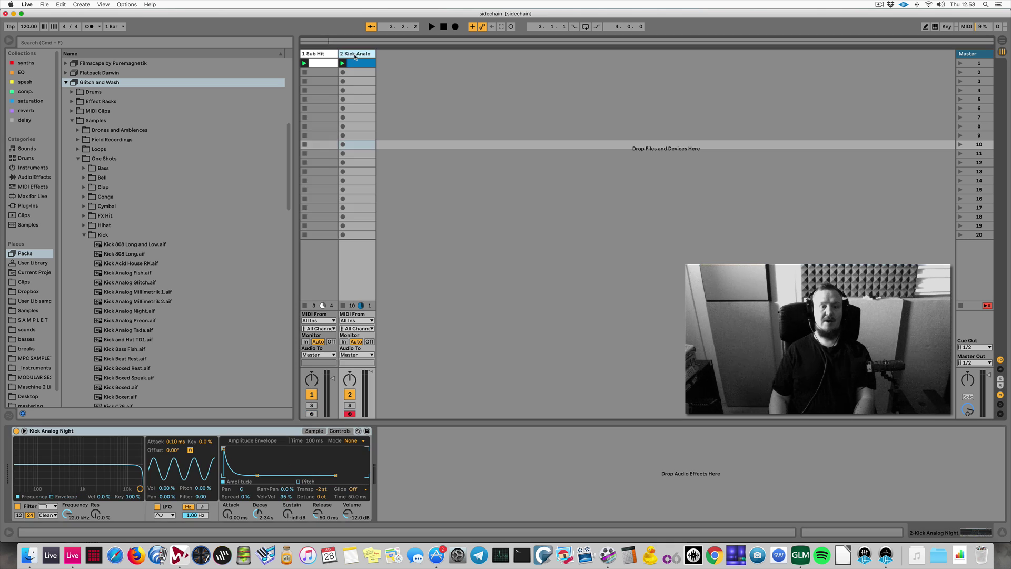
left_click(320, 55)
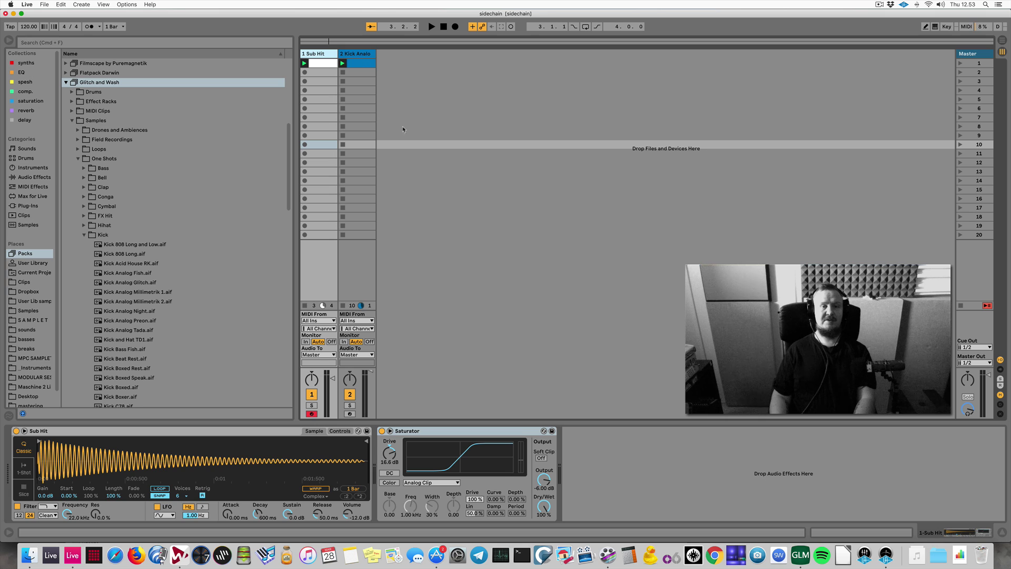
key("space")
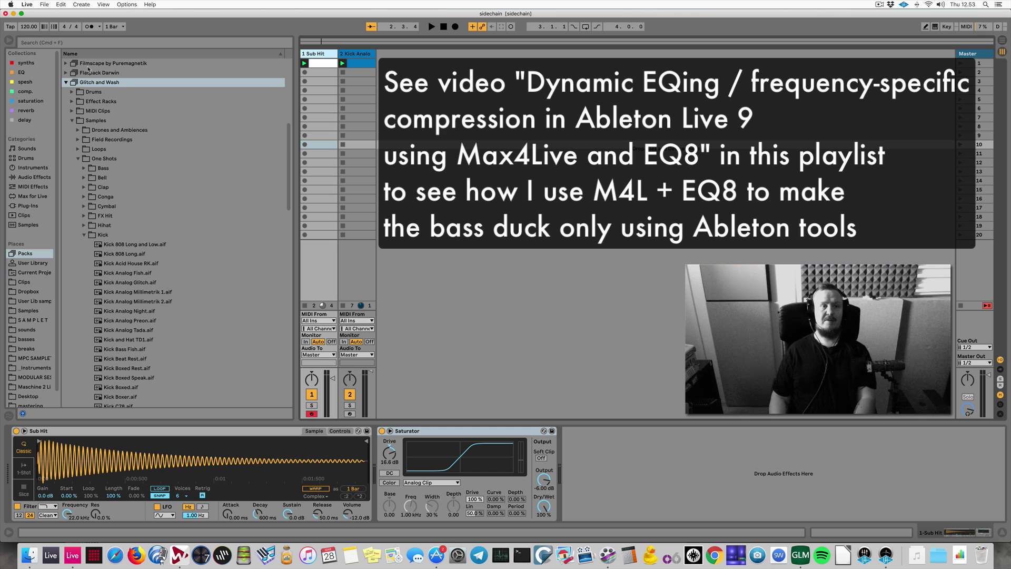
key("super+f")
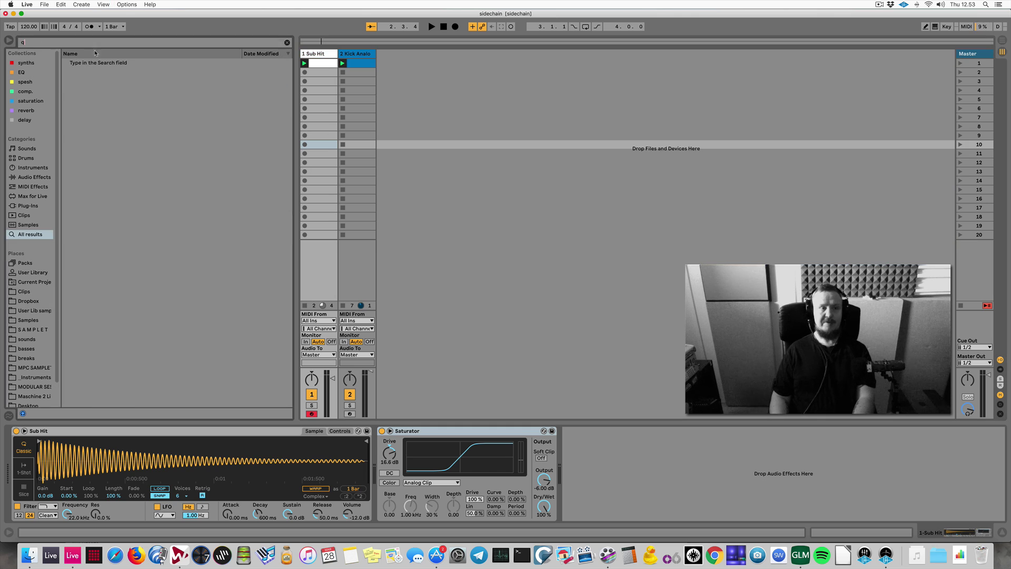
Step: Load the saved Pro-Q 3 preset onto the Sub Hit track from the browser search
type("qqq")
double_click(138, 74)
left_click_drag(526, 82, 377, 144)
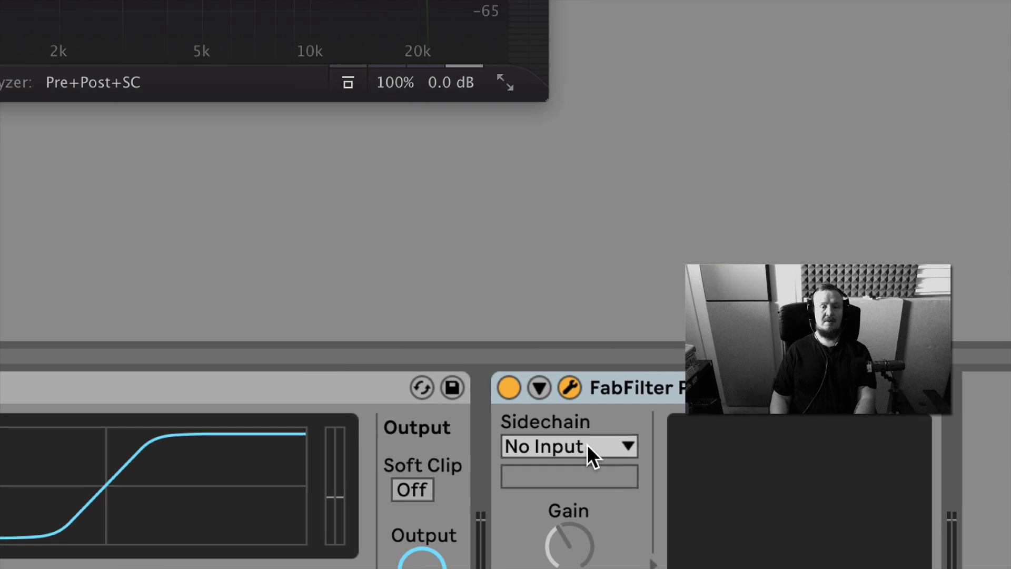
Step: Set Pro-Q 3's sidechain source to 2-Kick Analog Night and reposition its window
left_click(587, 444)
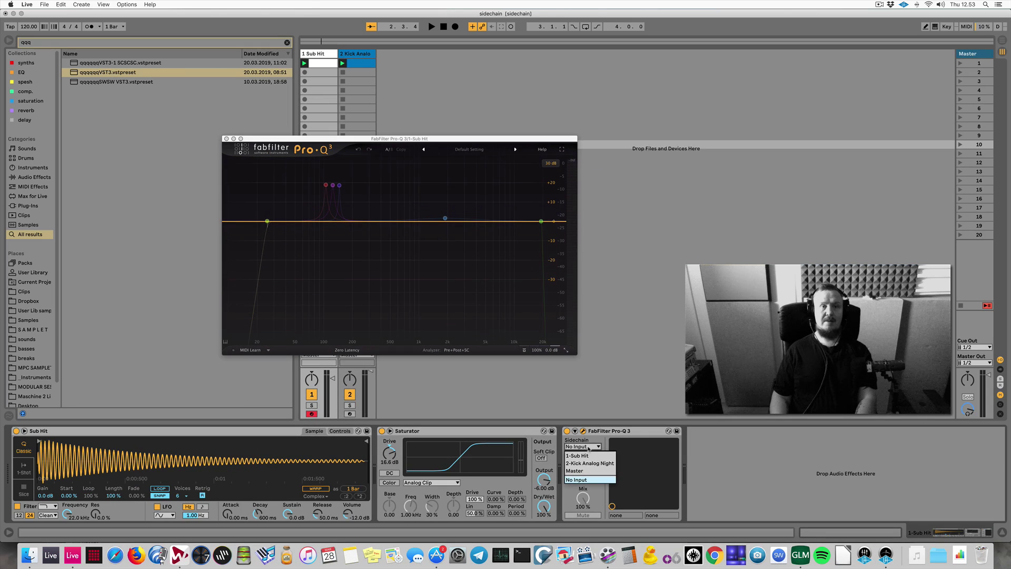
left_click(589, 463)
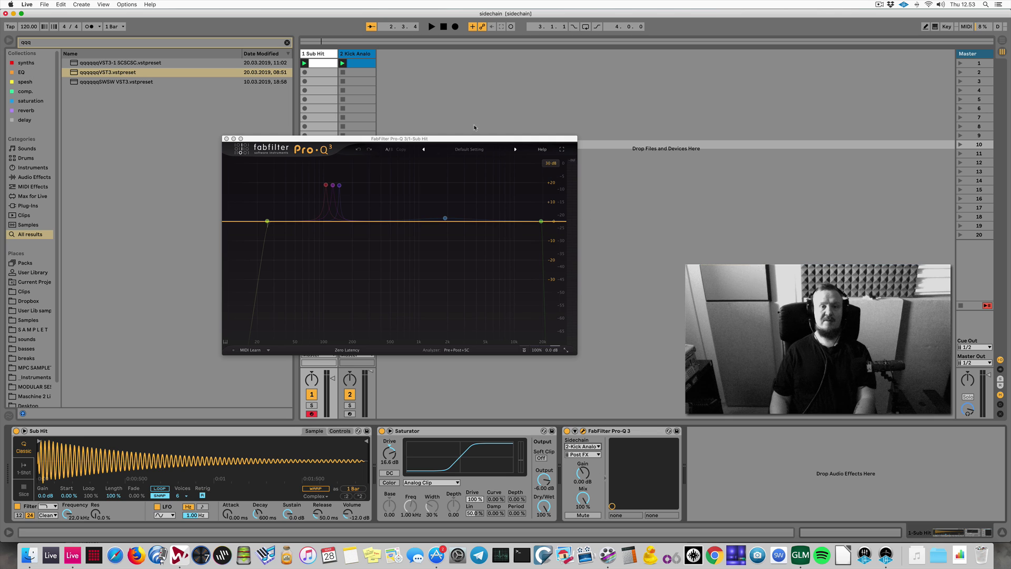
left_click_drag(418, 137, 564, 116)
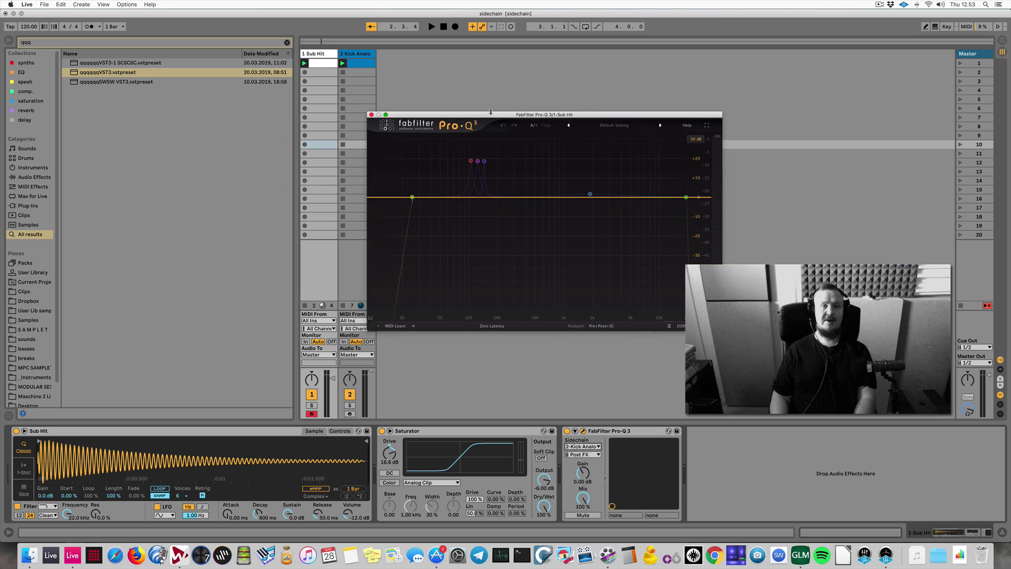
left_click_drag(491, 111, 514, 109)
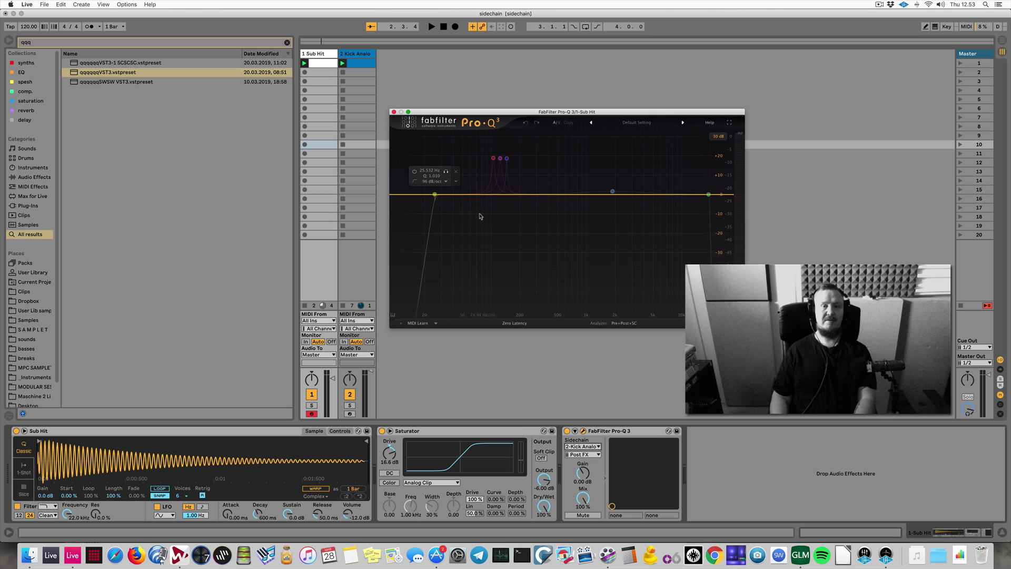
Step: Delete all Pro-Q 3 bands for a flat curve, then audition Sub Hit on the analyser
key("super+a")
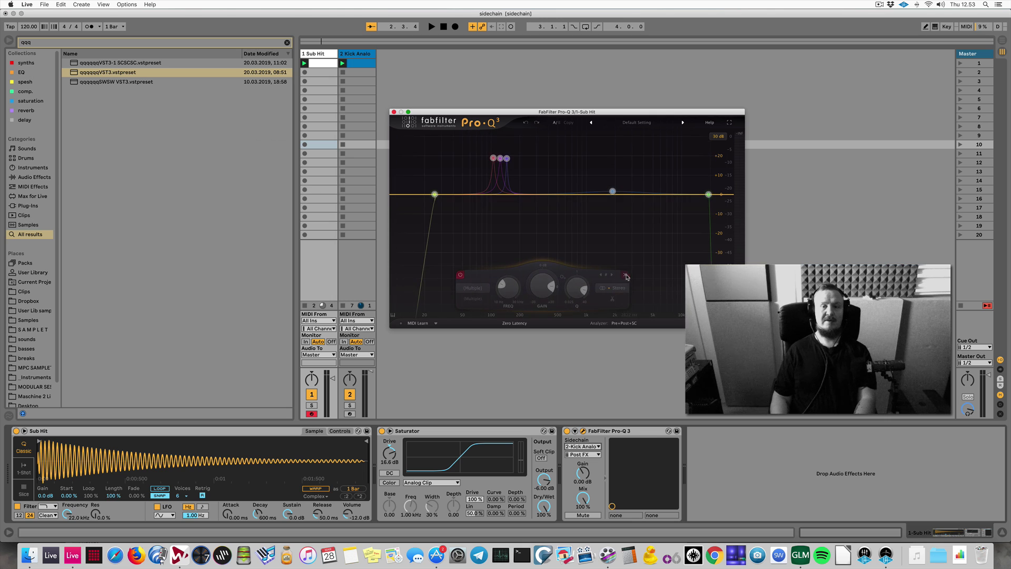
left_click(626, 275)
key("space")
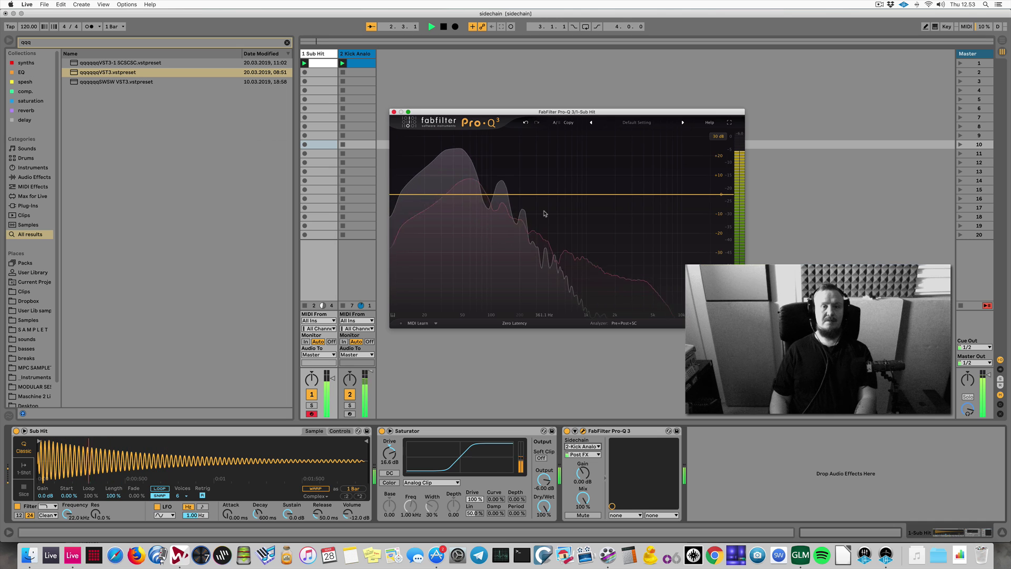
key("space")
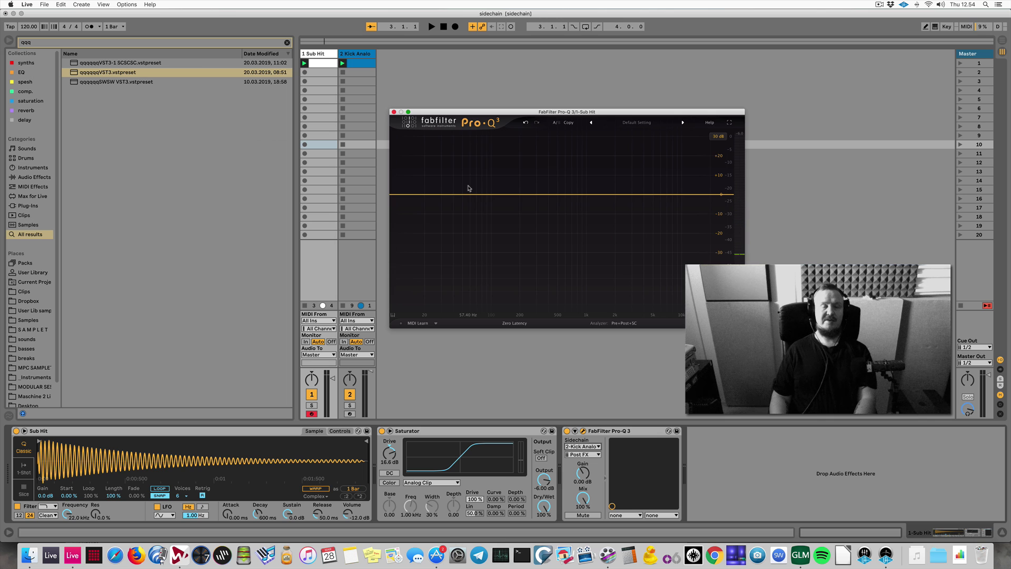
key("space")
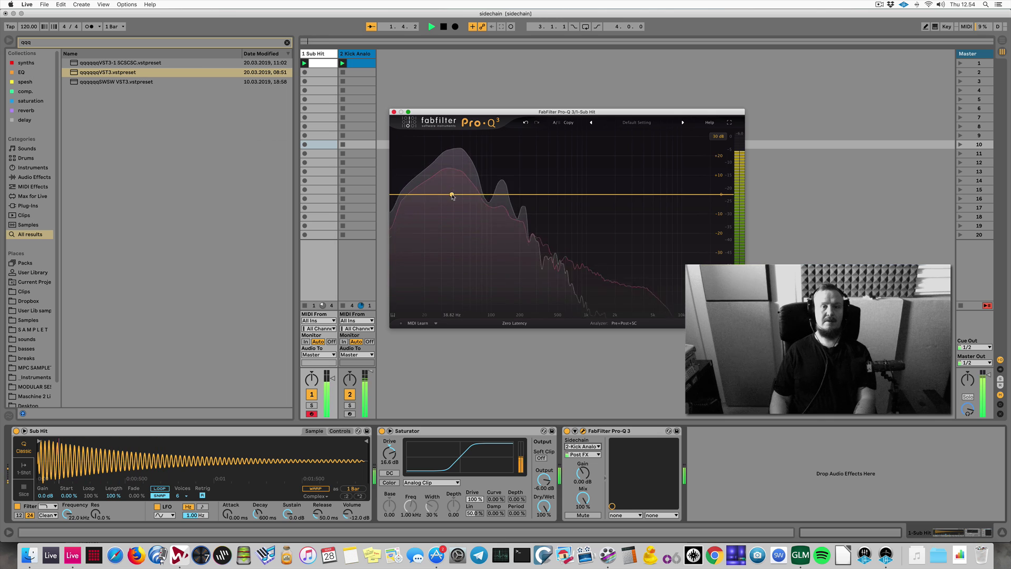
Step: Add a Pro-Q 3 band at 38.82 Hz, reset its gain to 0 dB, and audition the sub
key("space")
left_click(452, 195)
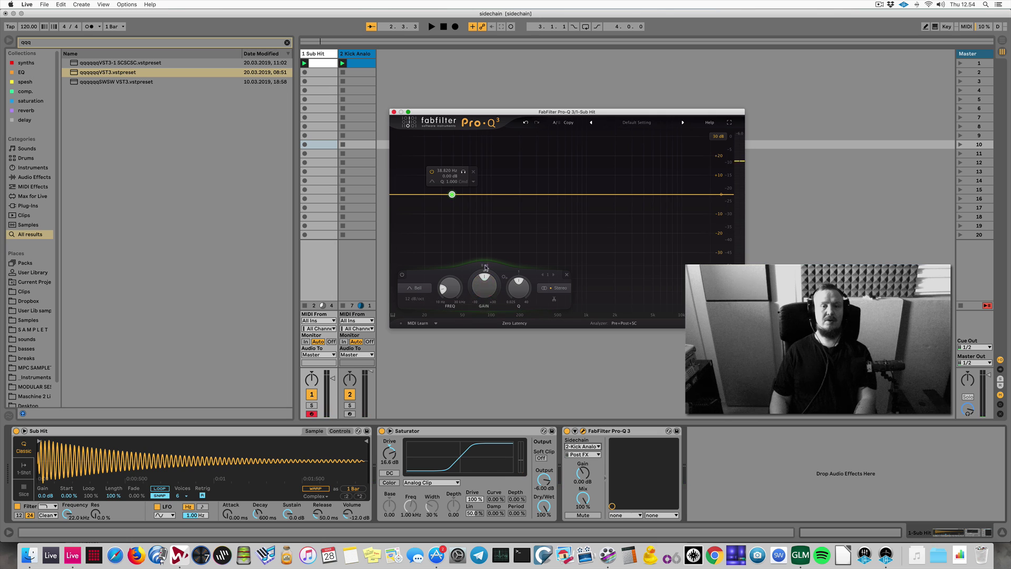
left_click_drag(484, 283, 483, 286)
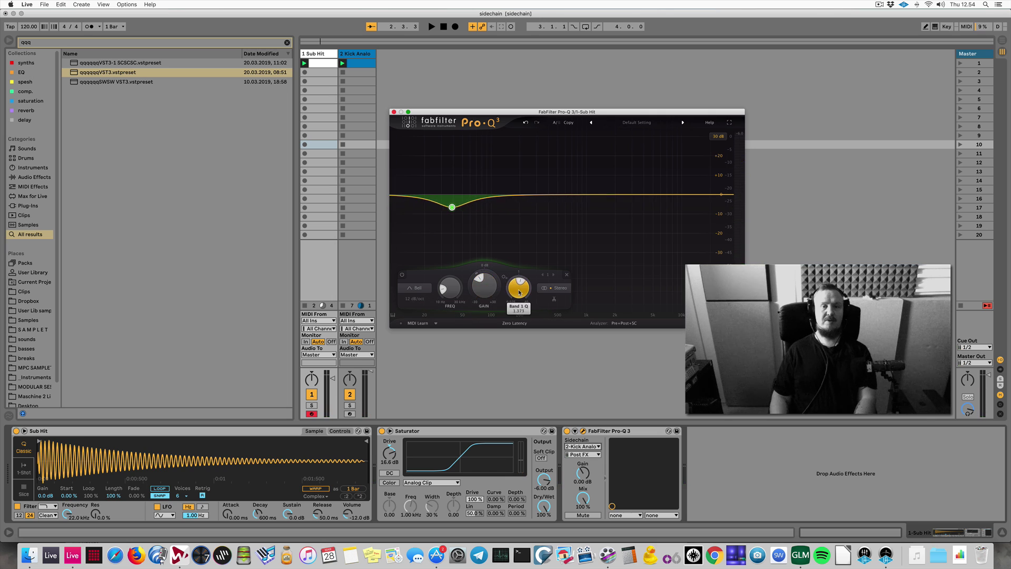
double_click(484, 285)
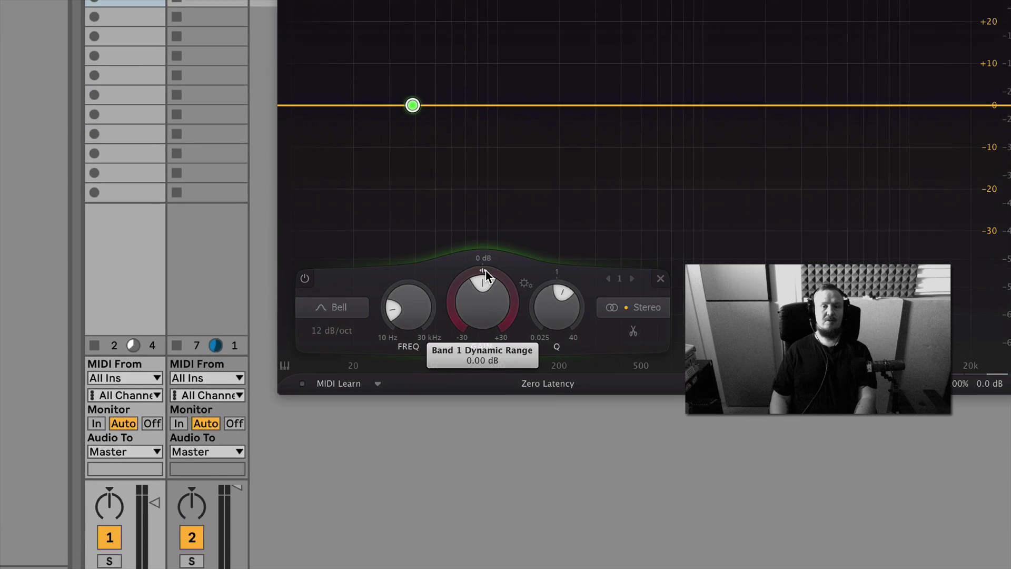
scroll(486, 270, "down", 5)
scroll(485, 271, "down", 2)
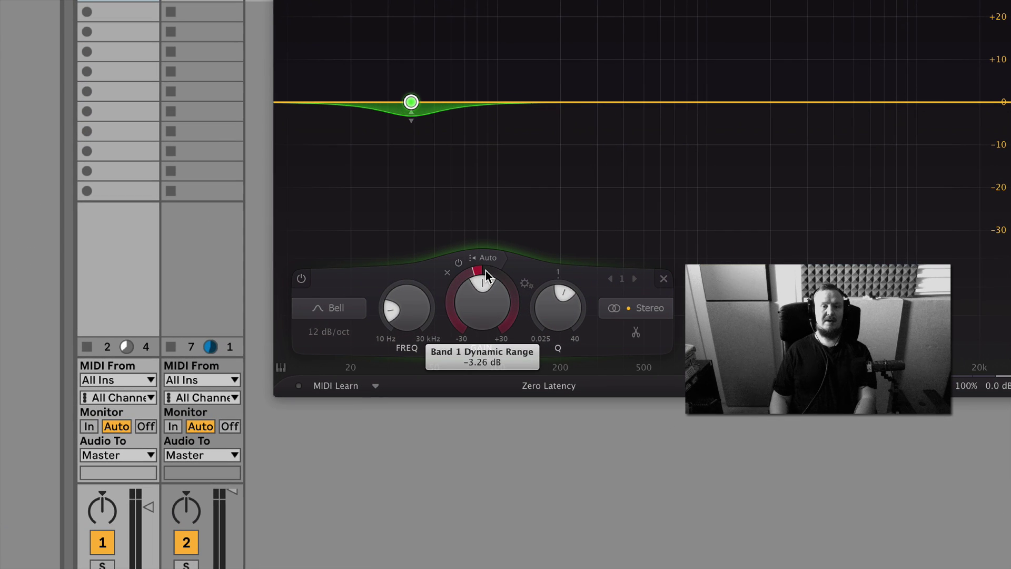
key("space")
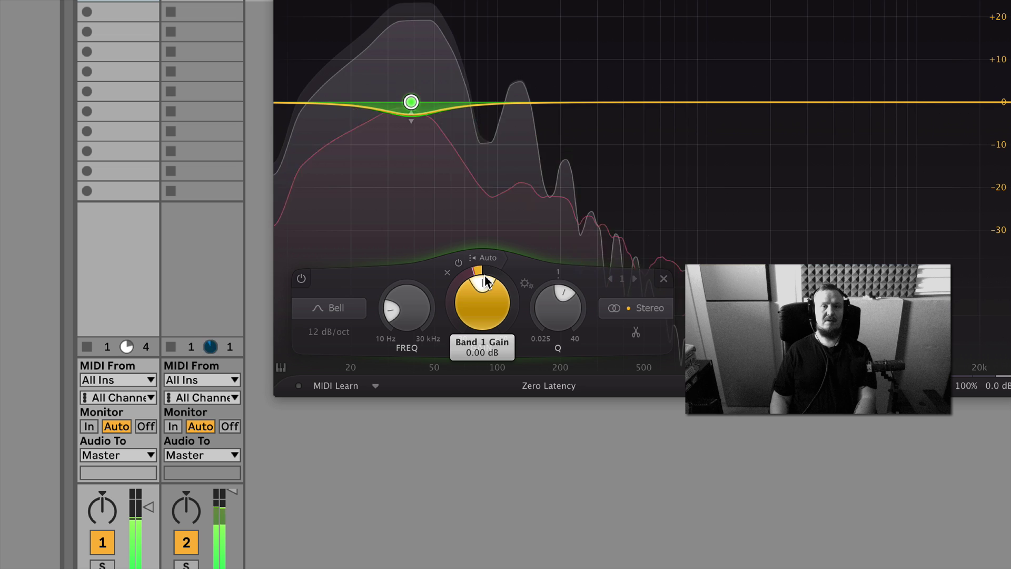
key("space")
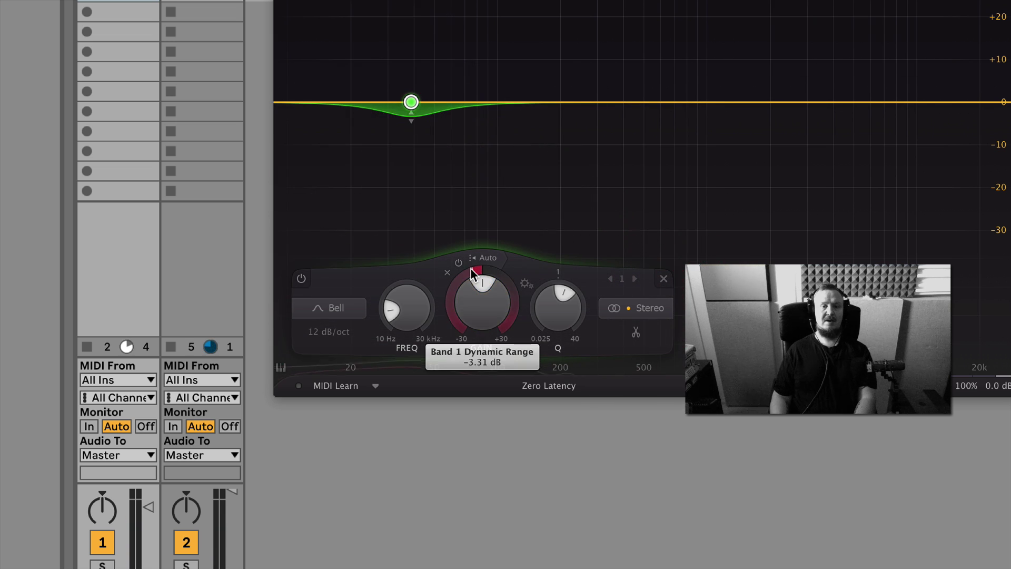
Step: Make band 1 dynamic with a deep ~17 dB cut and threshold near -18.5 dB during playback
left_click(486, 262)
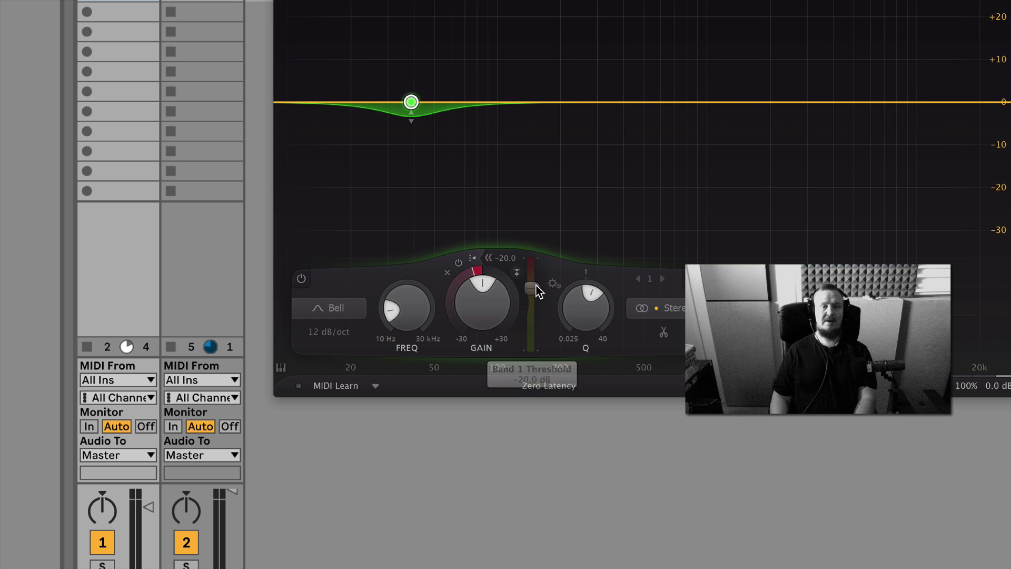
key("space")
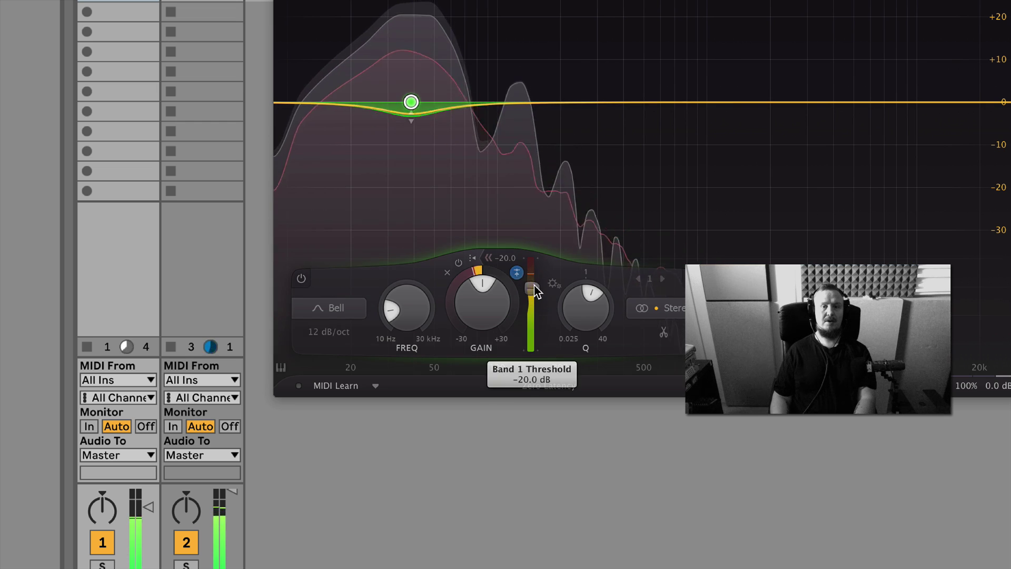
left_click_drag(534, 286, 533, 283)
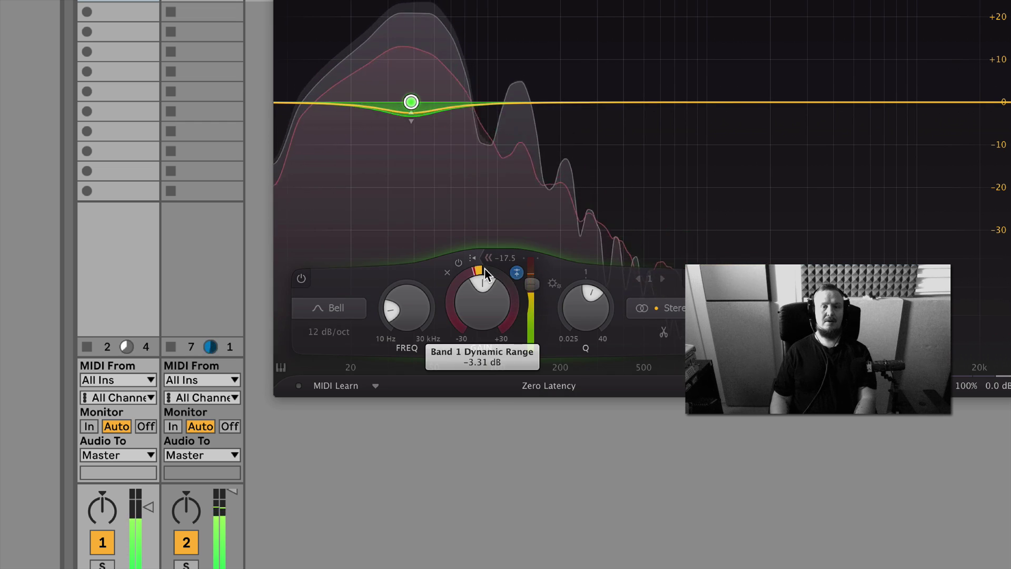
scroll(482, 274, "down", 10)
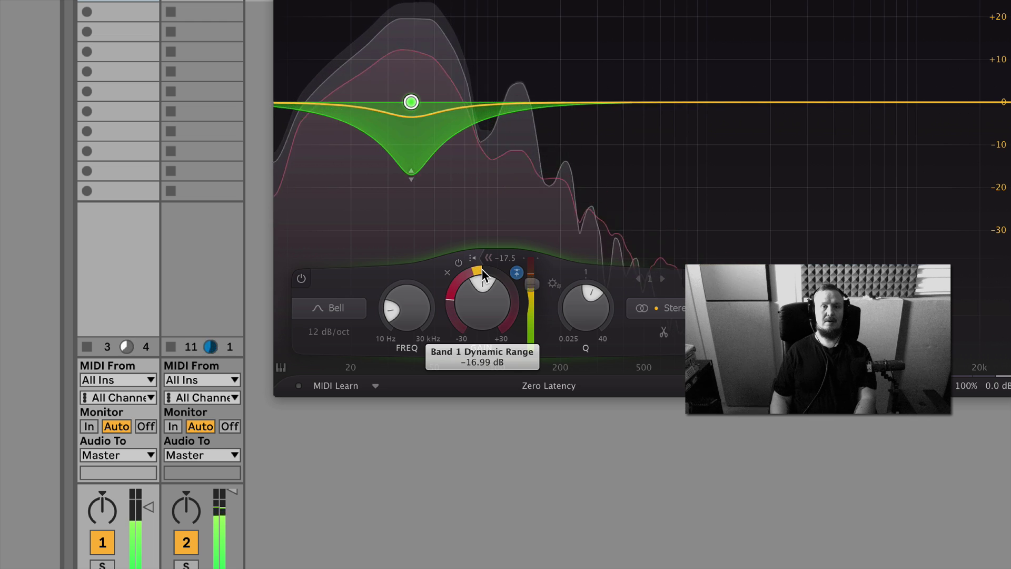
mouse_move(531, 284)
left_mouse_down()
mouse_move(531, 259)
mouse_move(531, 297)
mouse_move(532, 288)
left_mouse_up()
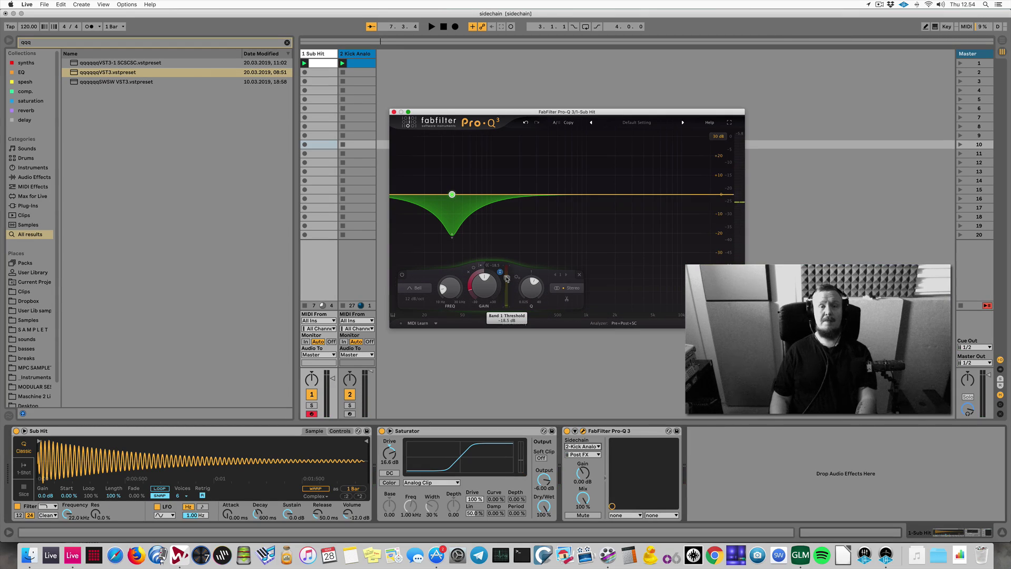
Step: Settle band 1's threshold at -18.5 dB, switch Pro-Q 3 off, and search the browser for 'mauto'
left_click_drag(507, 279, 506, 279)
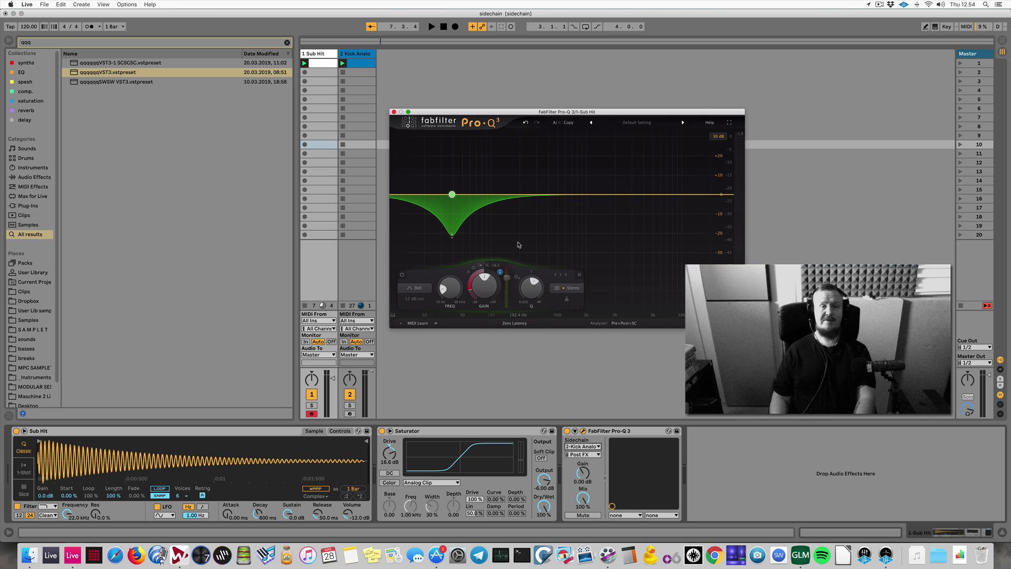
left_click(382, 431)
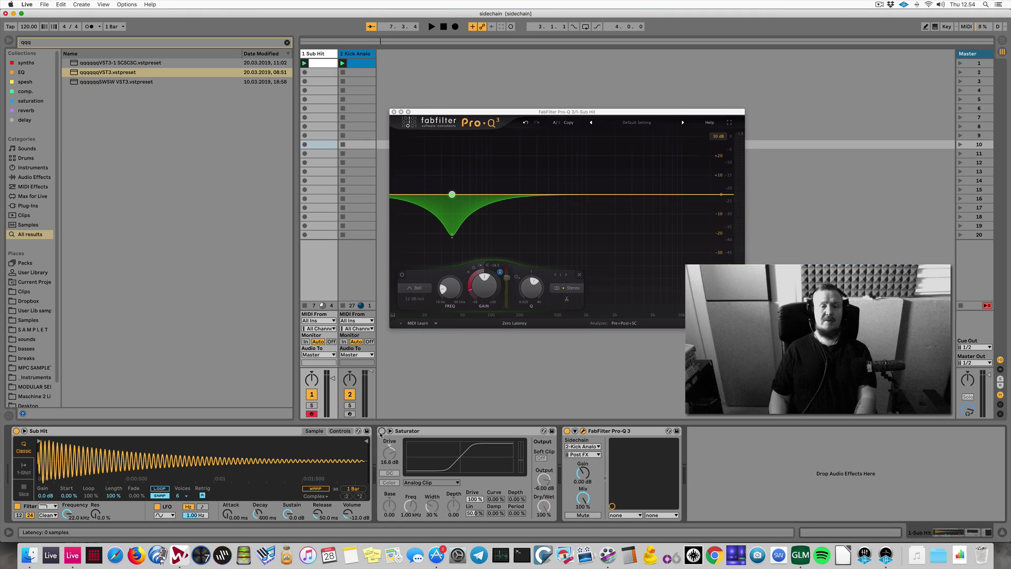
left_click(567, 430)
left_click(382, 431)
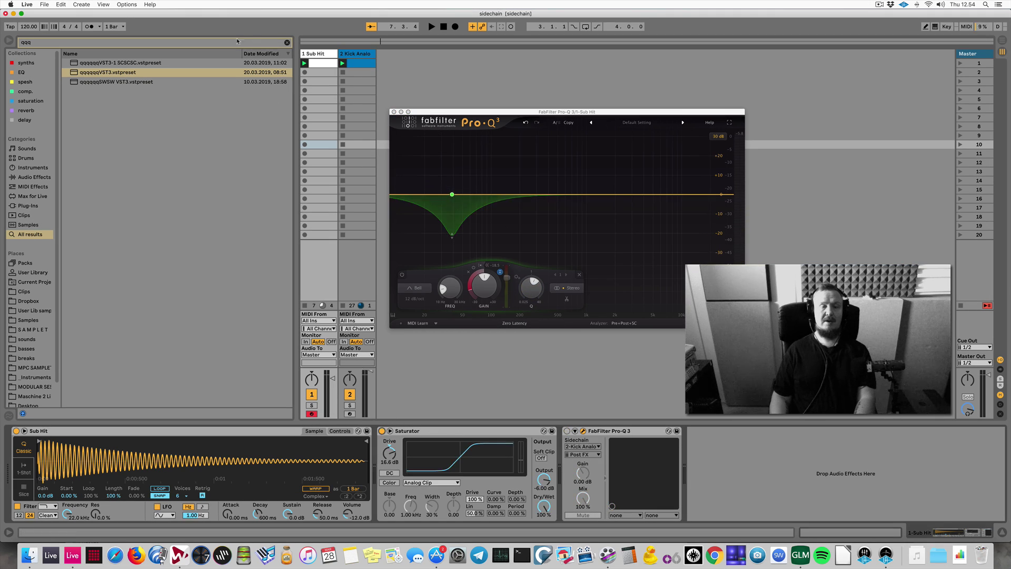
left_click(168, 42)
type("mauto")
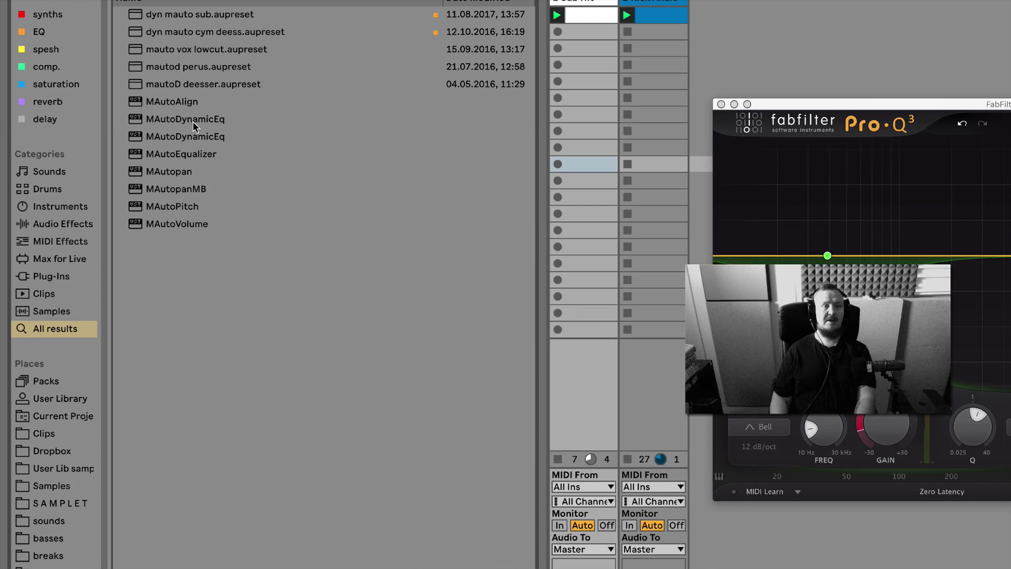
Step: Load MAutoDynamicEq from the search results onto Sub Hit and close the Pro-Q 3 window
left_click(106, 121)
double_click(192, 121)
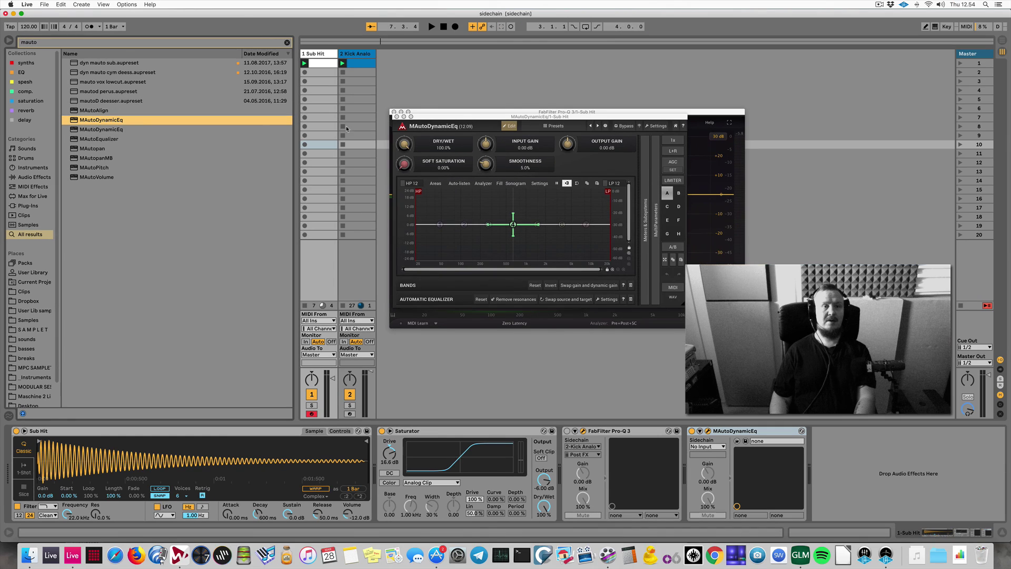
left_click(393, 113)
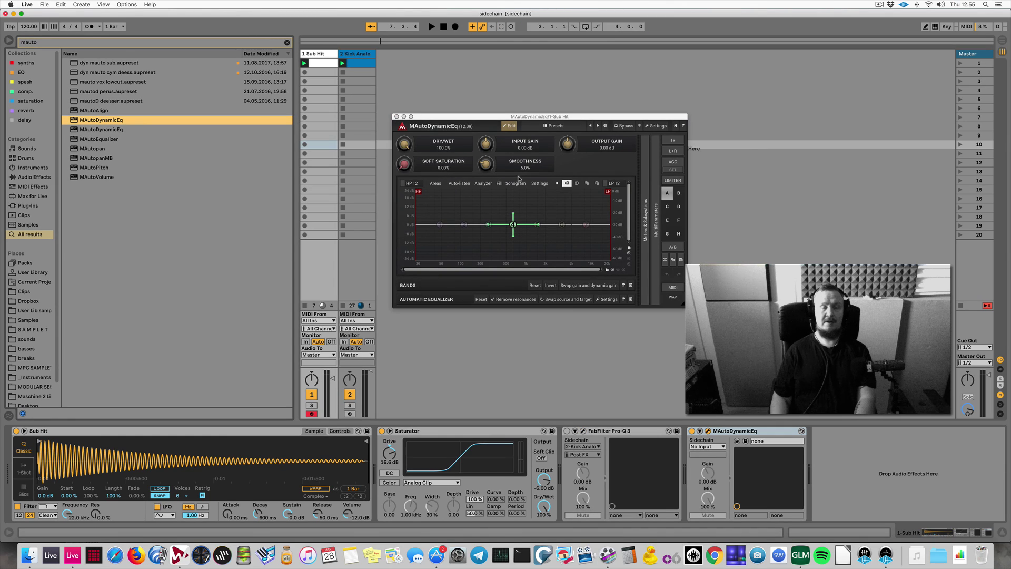
Step: Show MAutoDynamicEq's sonogram and band table, and open band 4's detailed settings
left_click(515, 184)
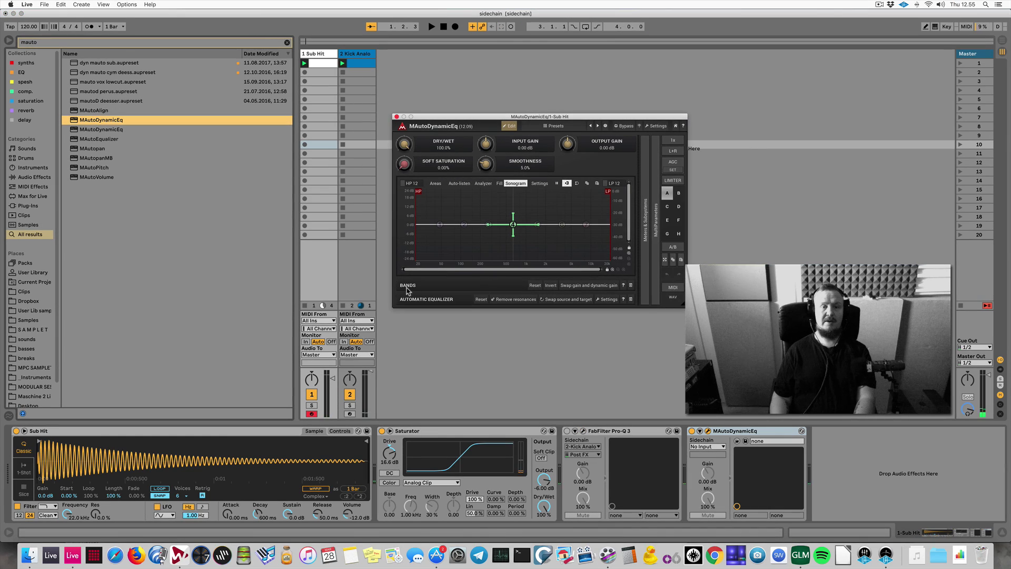
left_click(407, 286)
left_click(404, 333)
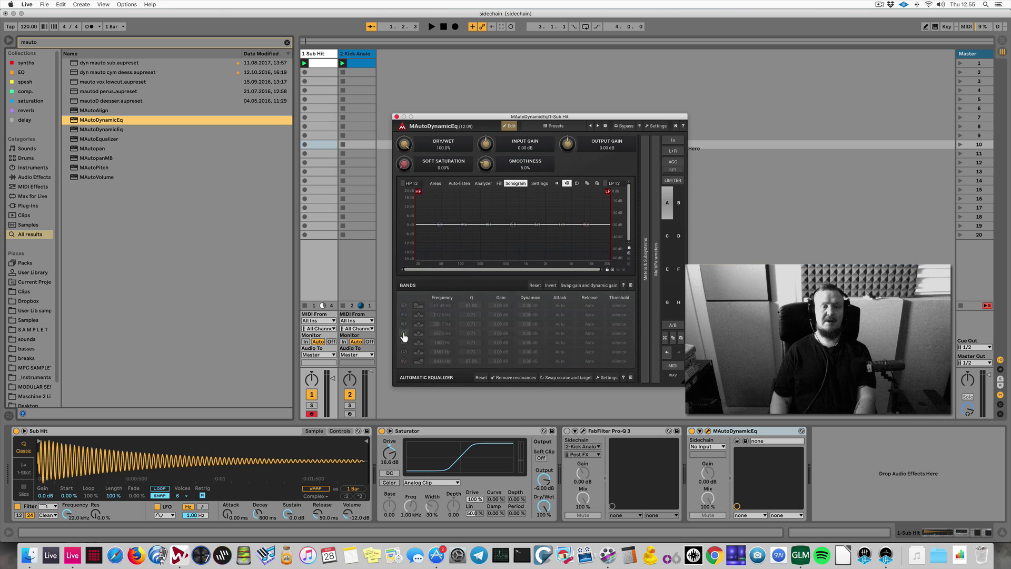
left_click(404, 333)
left_click(418, 334)
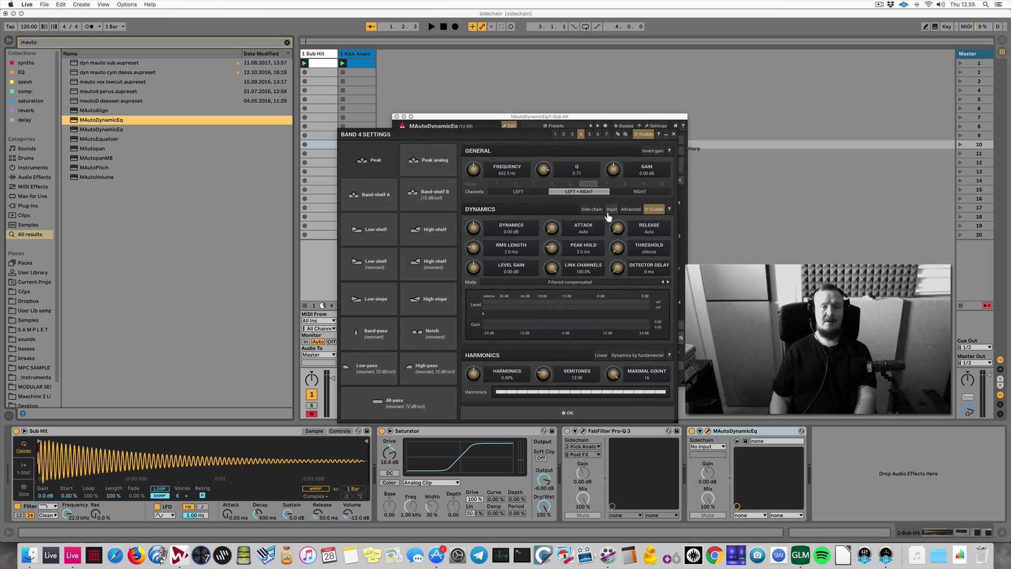
Step: Move band 4 to about 71.55 Hz with a -12.29 dB dynamic cut and Q 5.83
left_click(569, 415)
key("space")
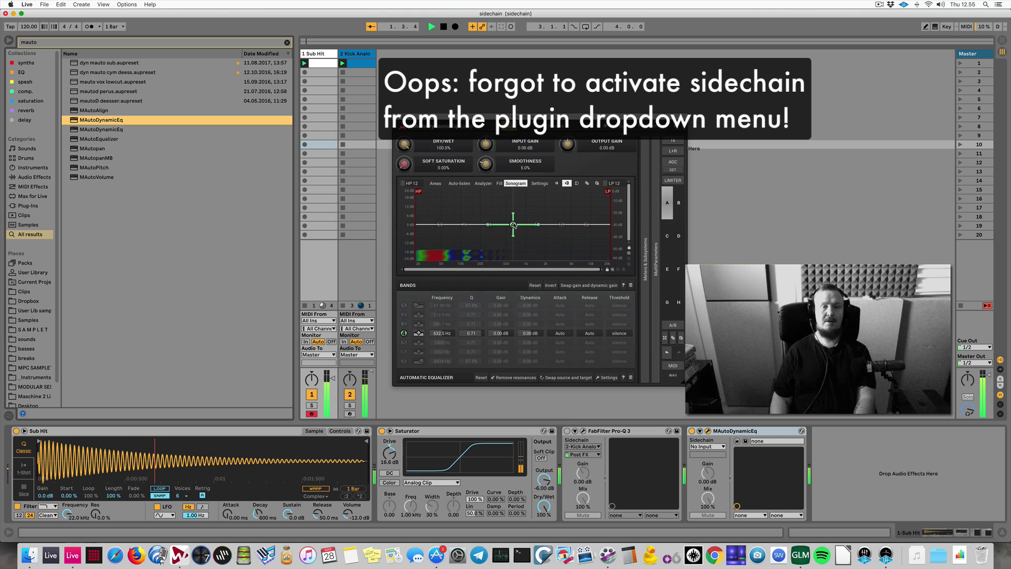
left_click_drag(516, 226, 452, 223)
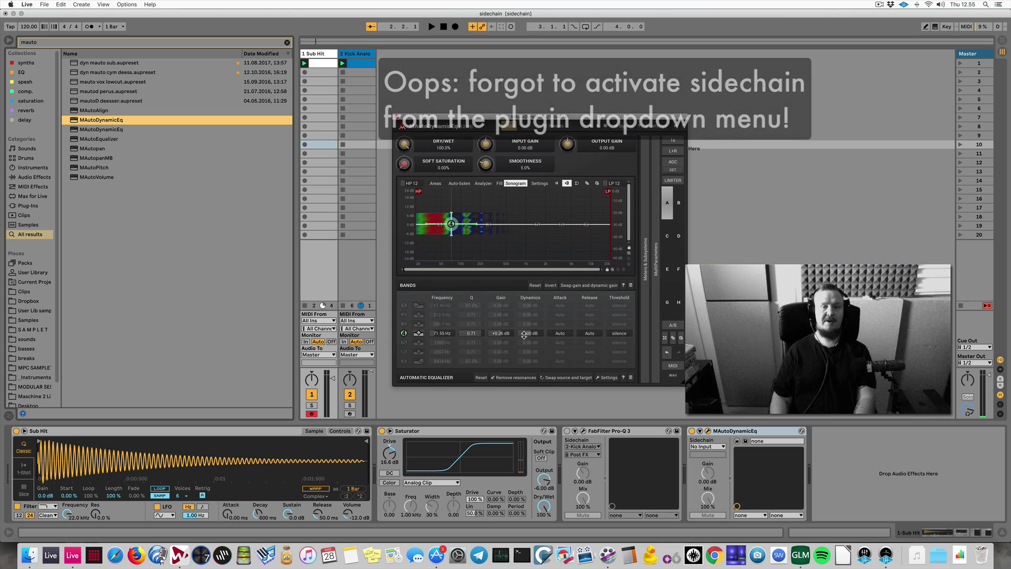
left_click_drag(530, 333, 530, 349)
scroll(451, 224, "up", 10)
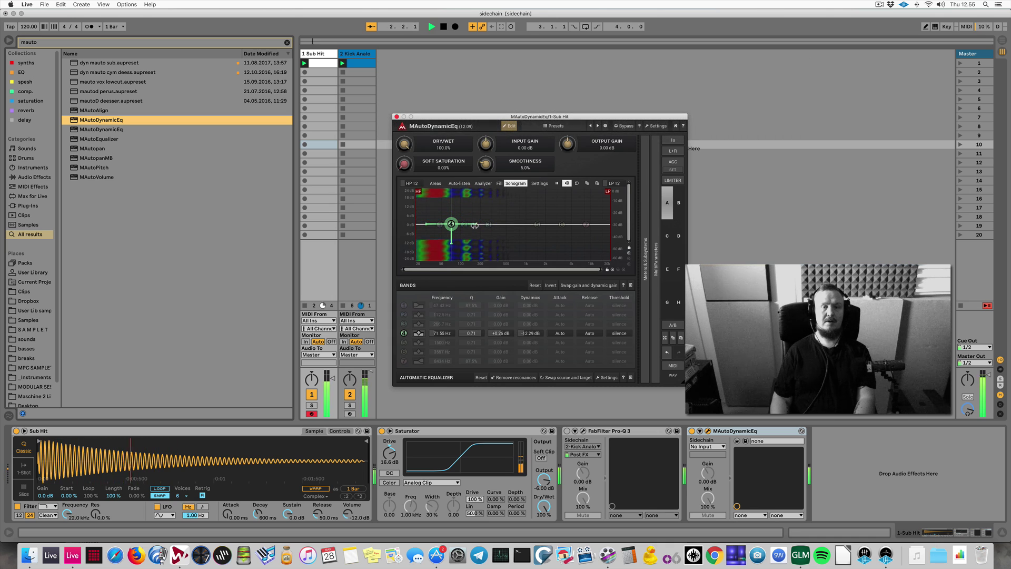
Step: Set MAutoDynamicEq's sidechain source to 2-Kick Analog Night post-FX
left_click(539, 184)
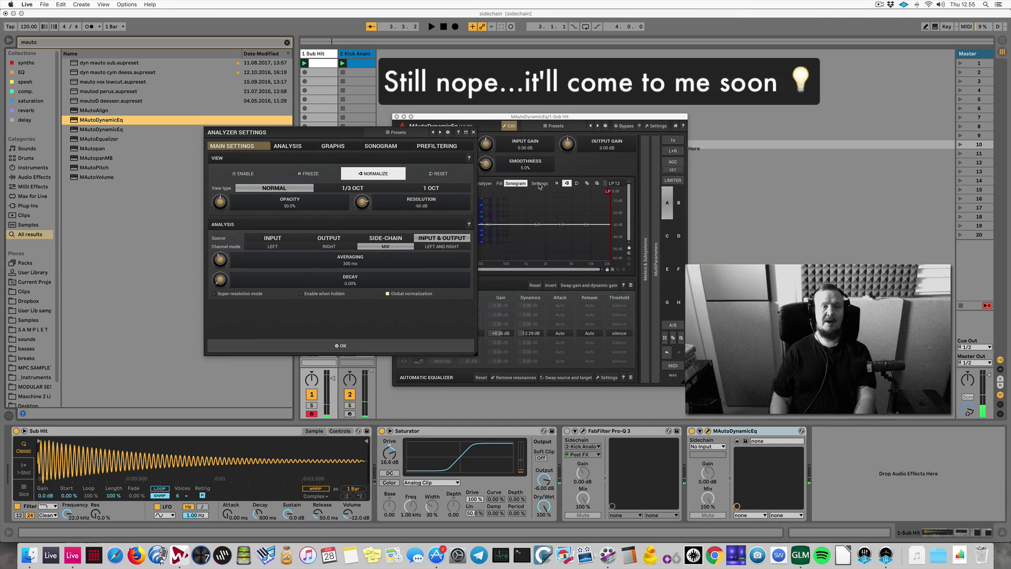
left_click(342, 345)
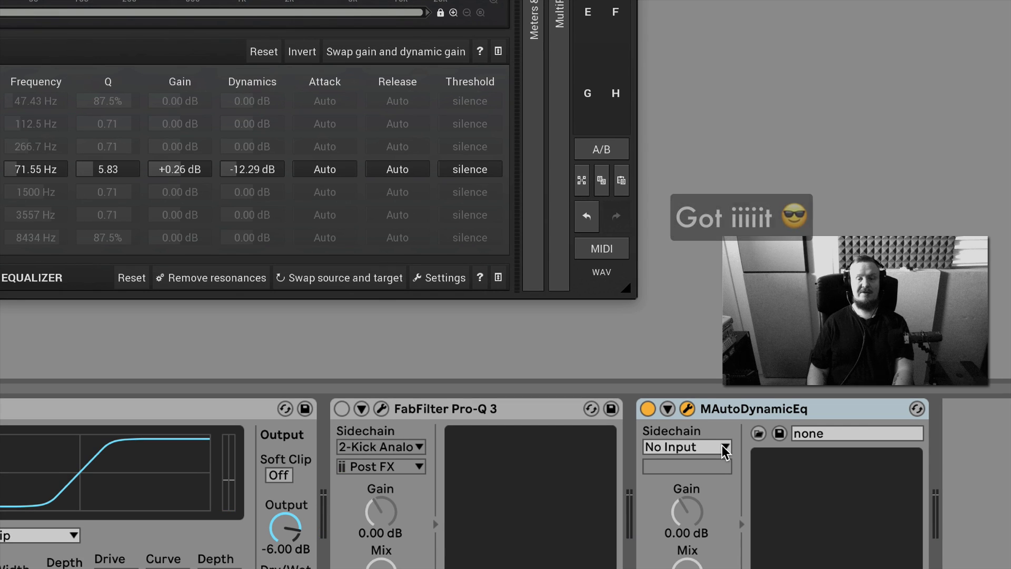
left_click(725, 450)
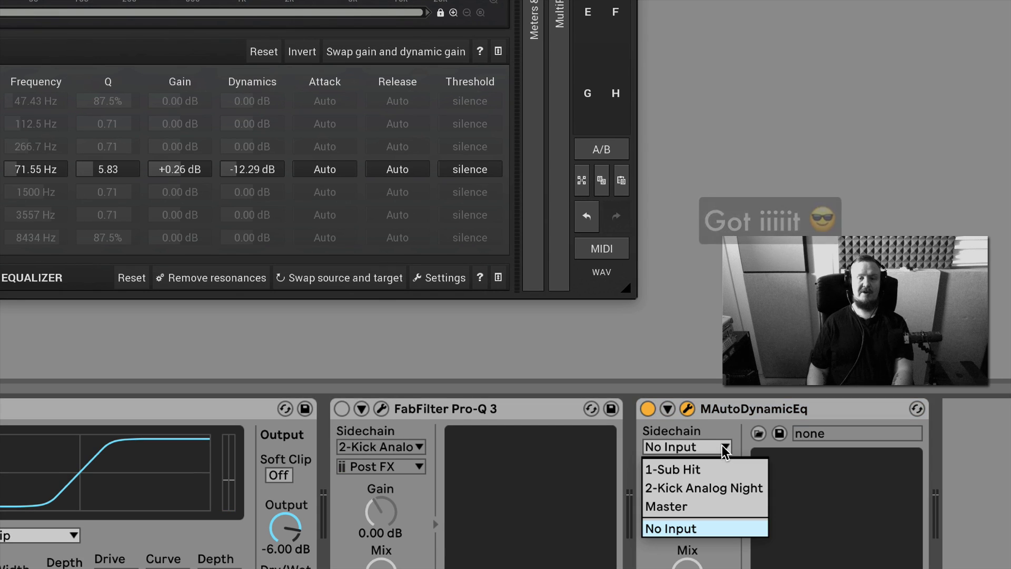
left_click(720, 491)
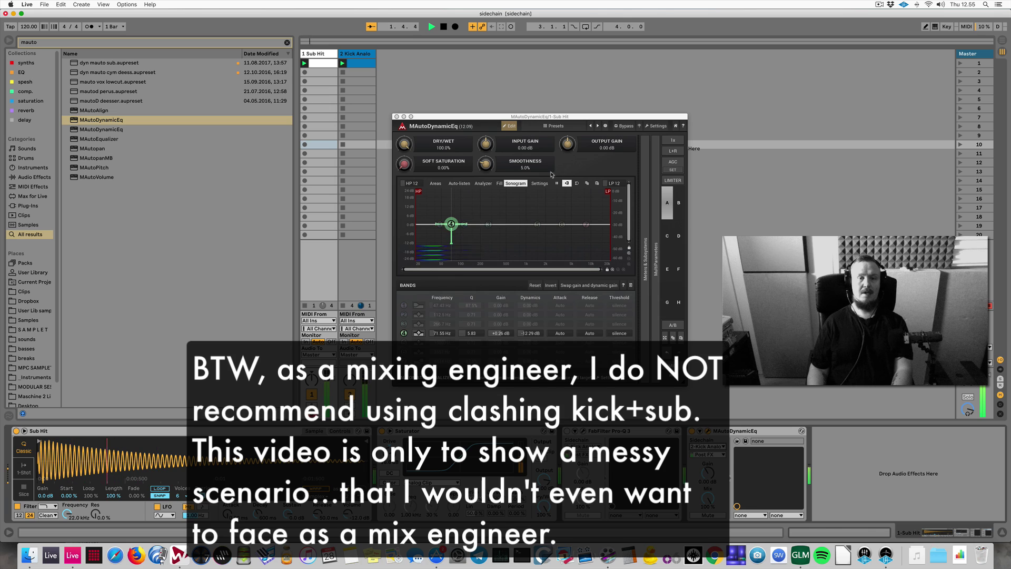
Step: Drag MAutoDynamicEq band 4 down to about 43 Hz, keeping 2-Kick as the sidechain source
left_click_drag(452, 224, 434, 225)
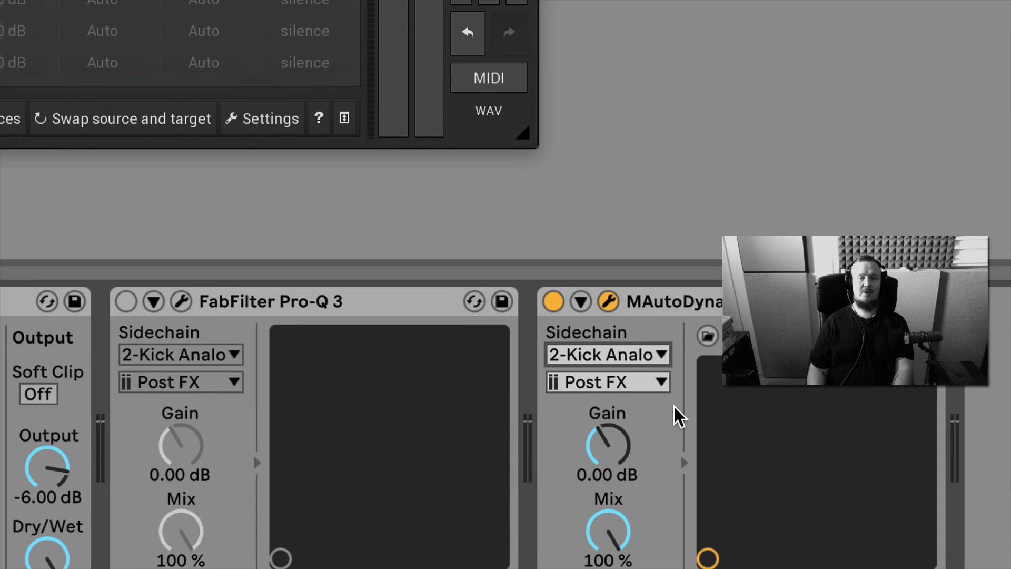
left_click(652, 351)
left_click(652, 351)
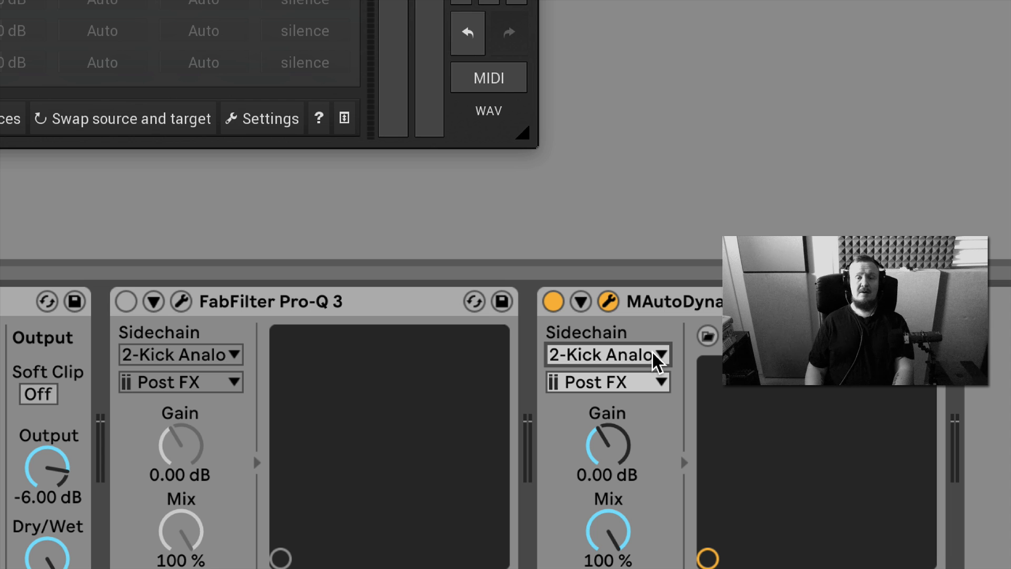
left_click(653, 352)
left_click(653, 352)
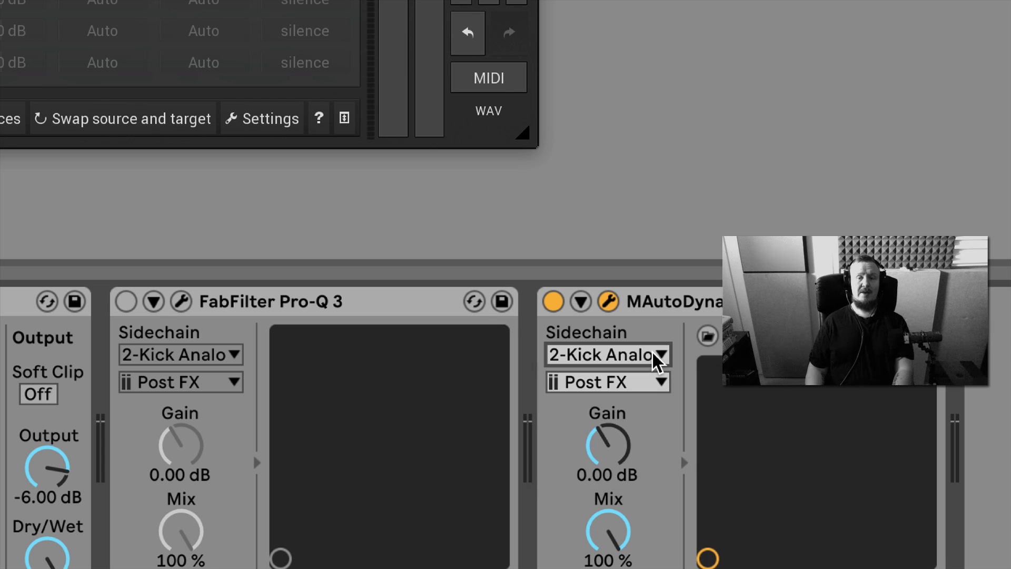